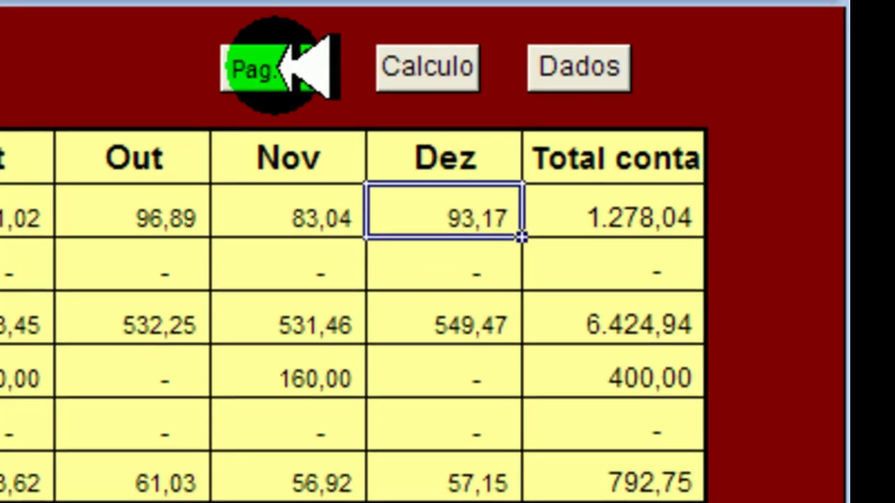
Switch between the Banco Virtual and Despesas Dia-a-Dia pages, ending on Despesas Dia-a-Dia
left_click(277, 68)
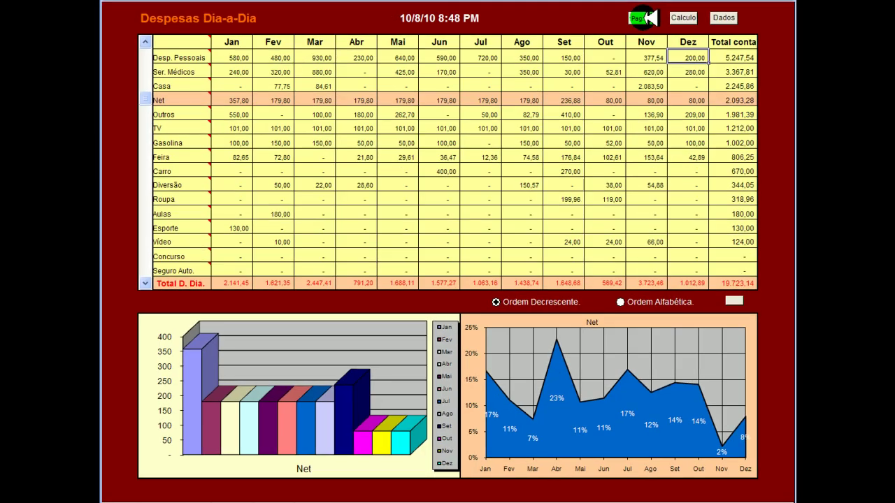
left_click(278, 67)
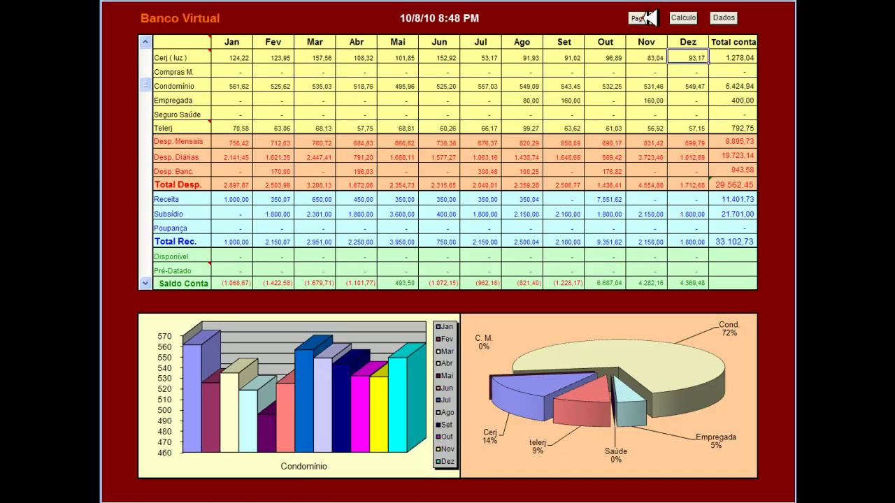
left_click(637, 18)
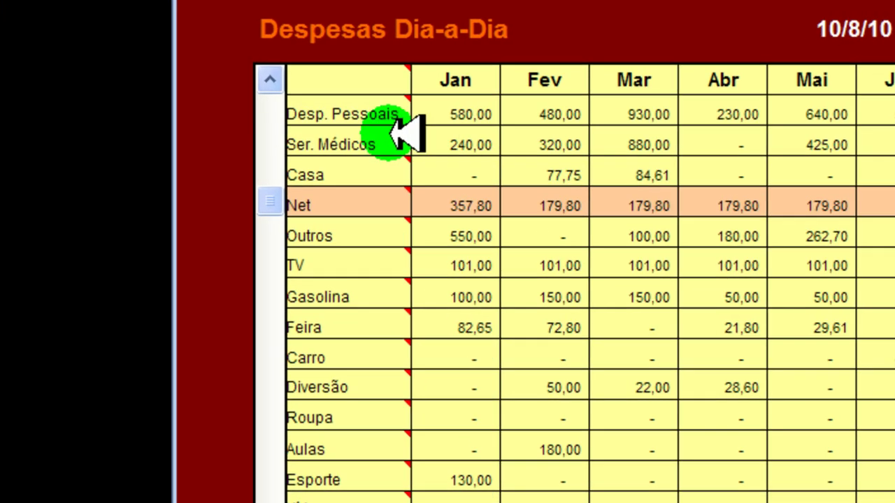
Read the notes attached to the daily expense accounts, including Gasolina, TV, Ser. Médicos, Diversão and Roupa
mouse_move(184, 56)
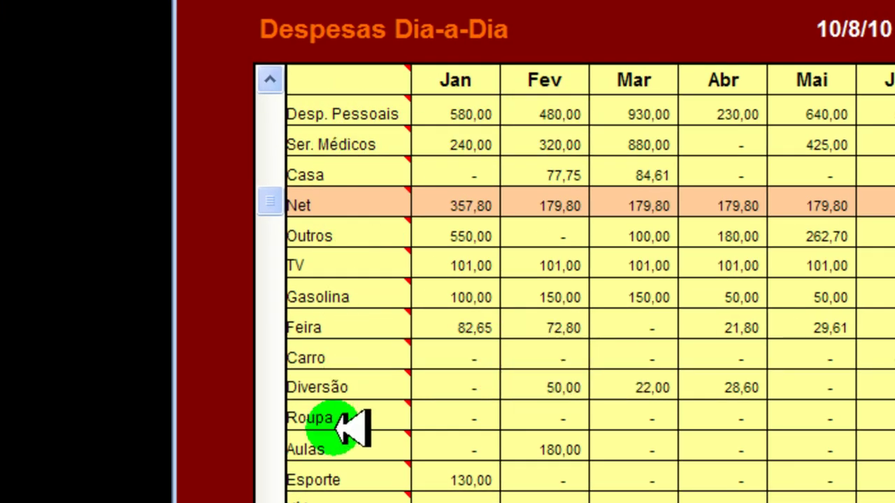
mouse_move(353, 297)
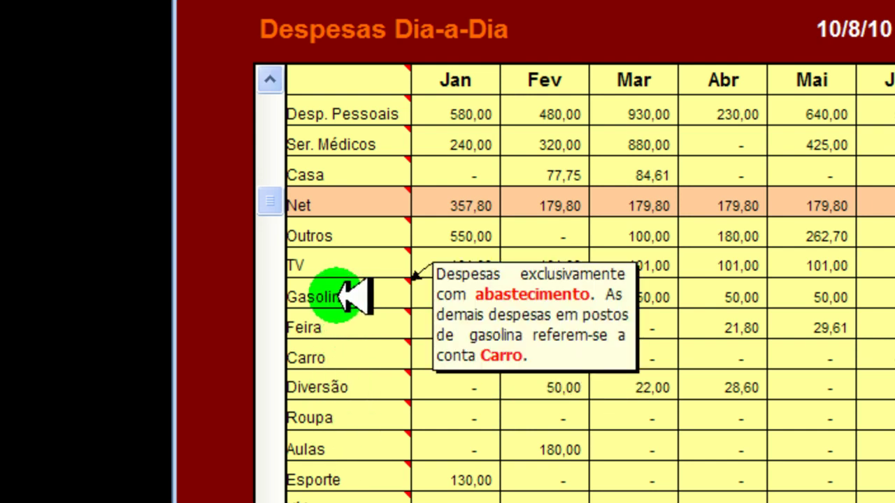
mouse_move(355, 266)
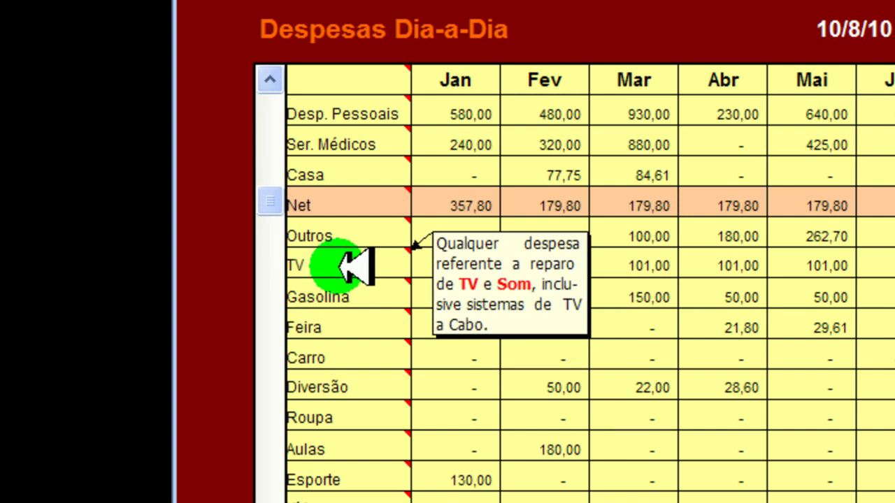
mouse_move(371, 144)
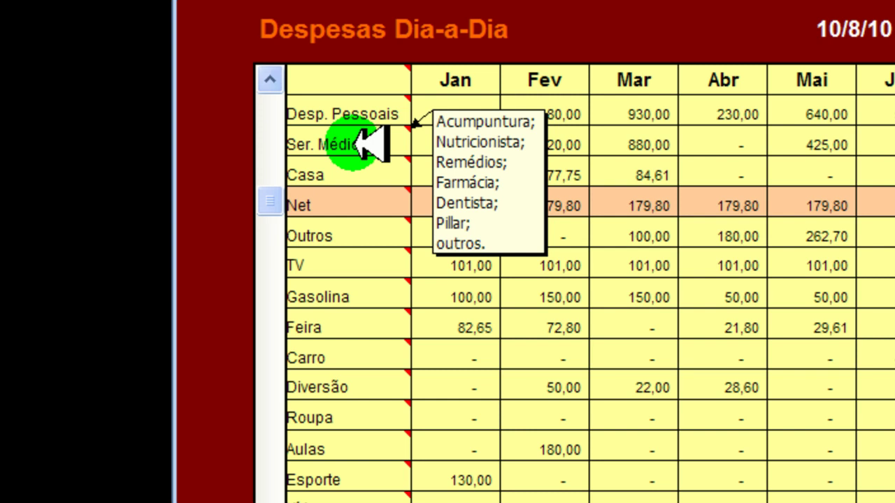
mouse_move(357, 389)
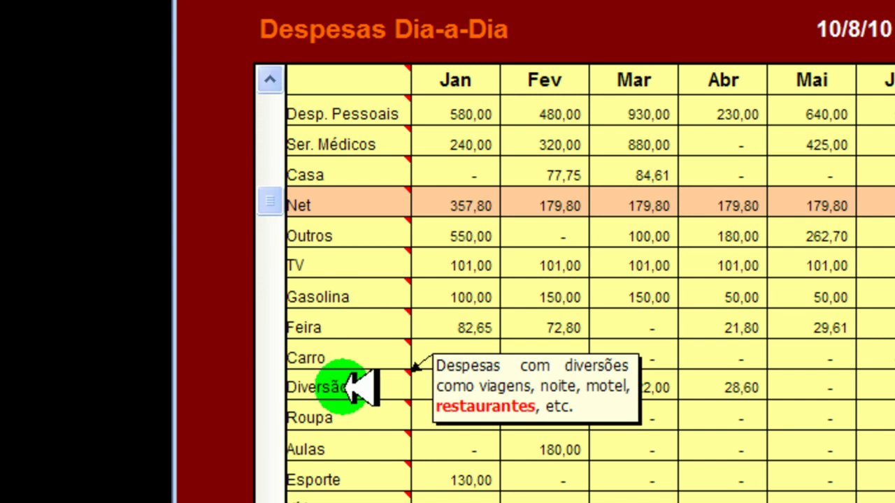
mouse_move(352, 418)
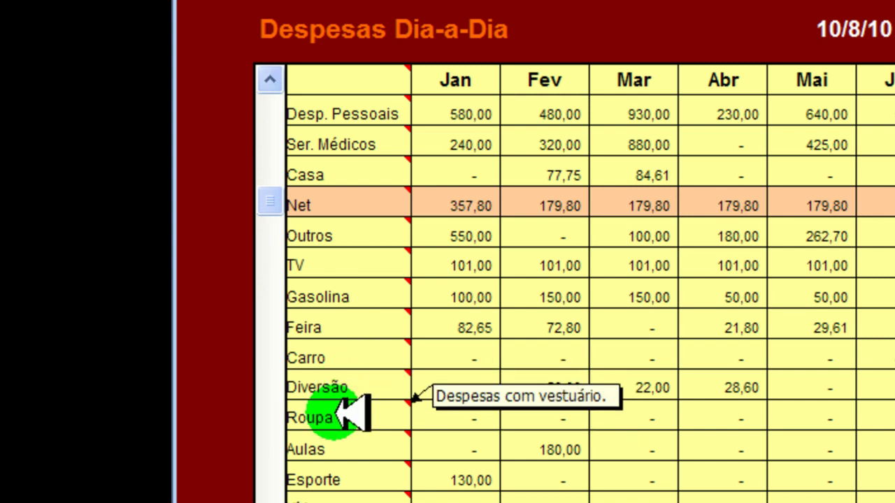
mouse_move(360, 450)
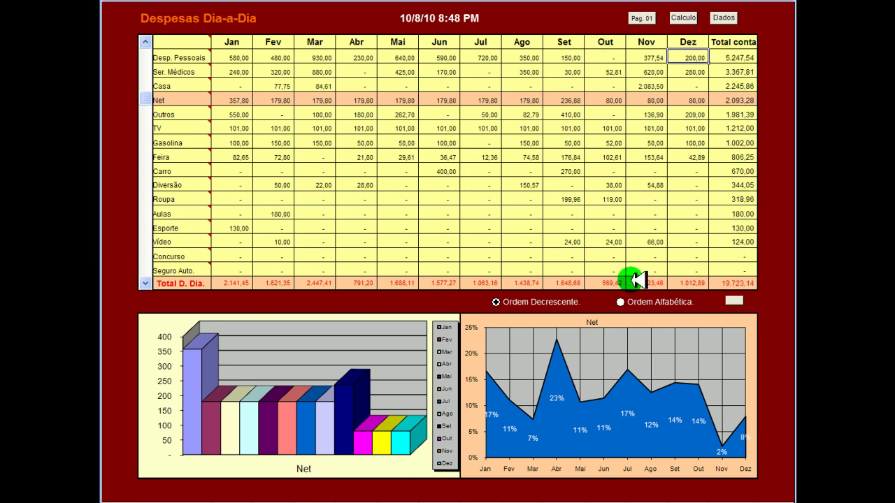
mouse_move(180, 40)
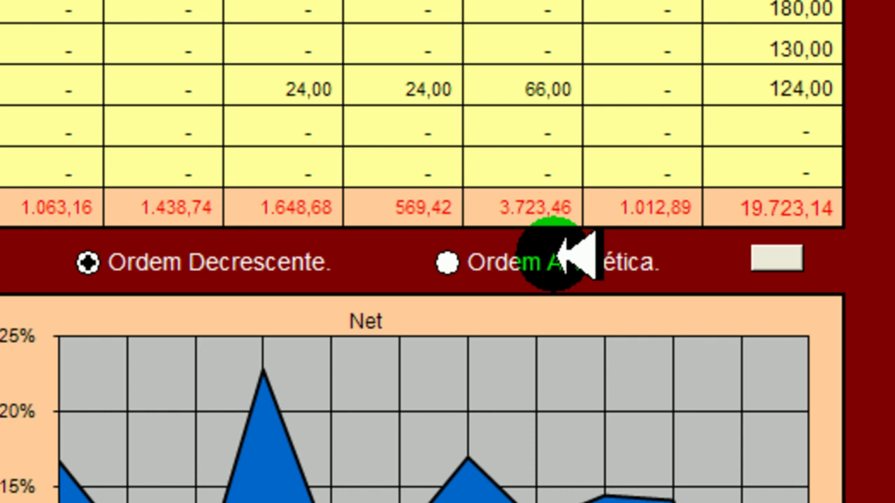
Sort the daily expense accounts alphabetically and return them to descending order
left_click(562, 257)
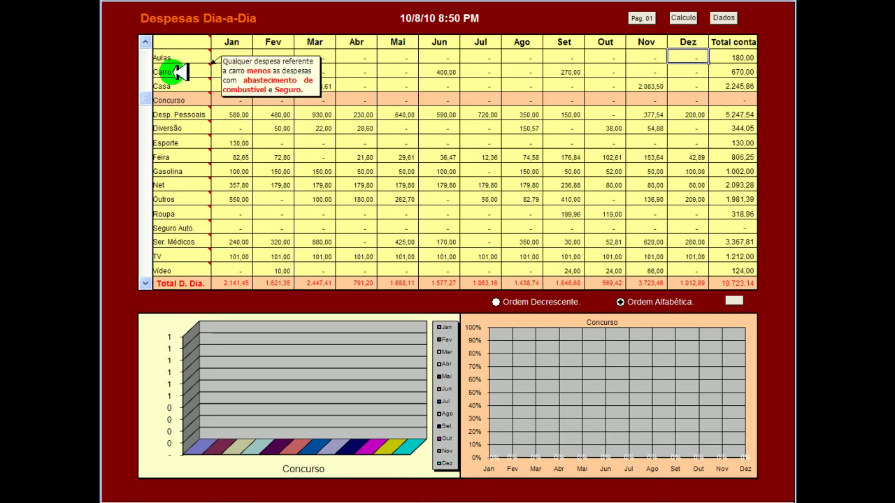
mouse_move(70, 40)
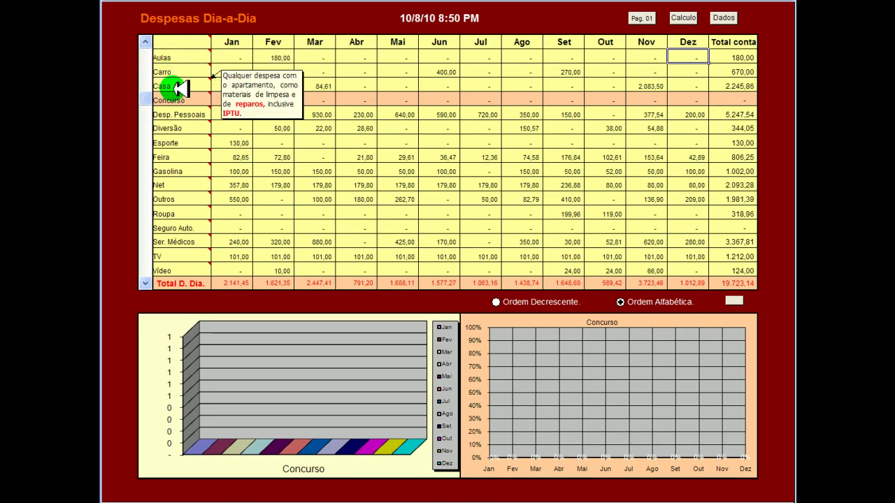
mouse_move(183, 145)
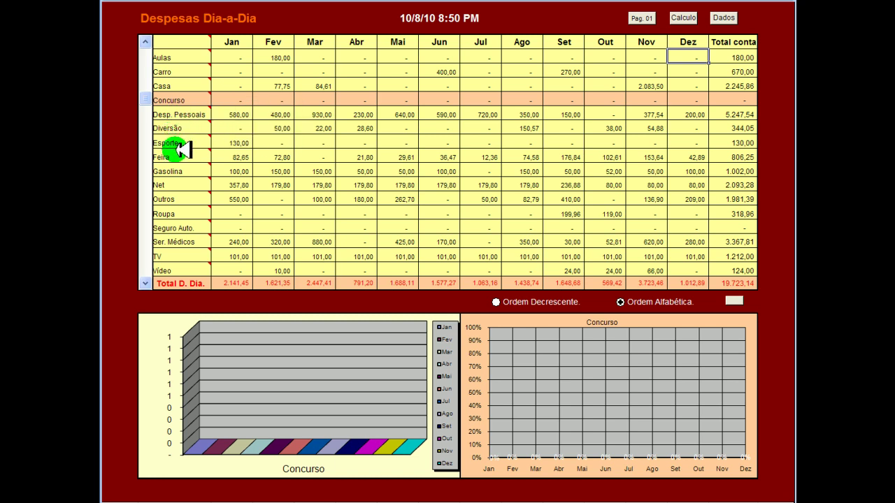
left_click(545, 299)
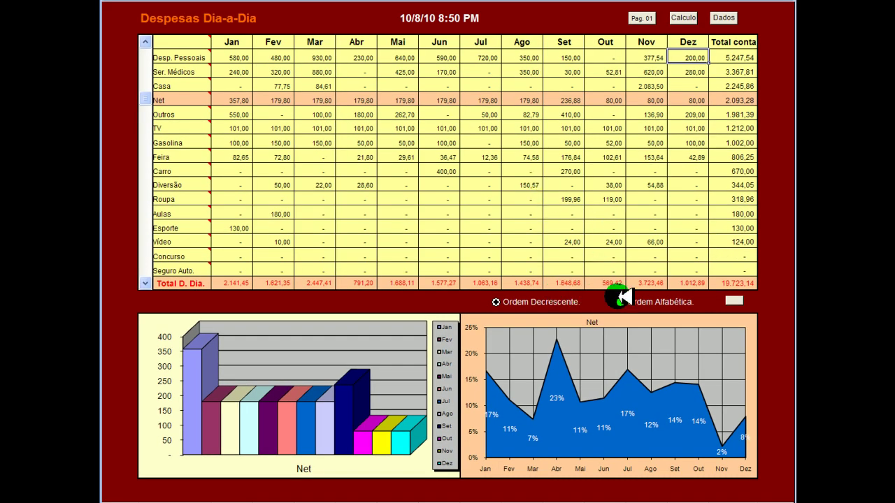
Move the highlighted account down row by row from Outros to Carro to view each account's monthly charts
left_click(145, 279)
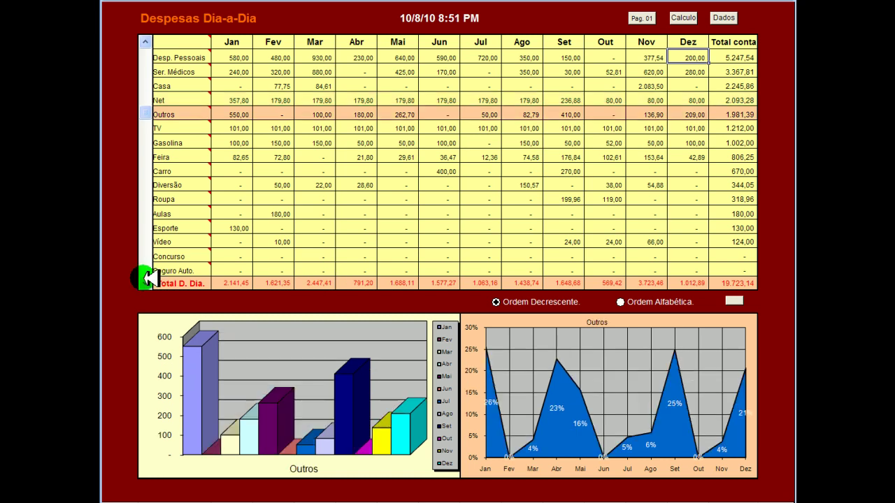
mouse_move(178, 114)
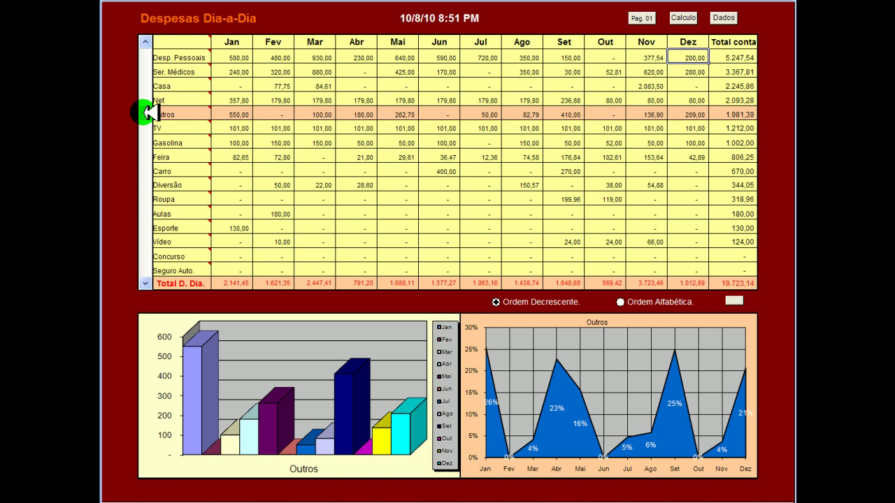
left_click(147, 280)
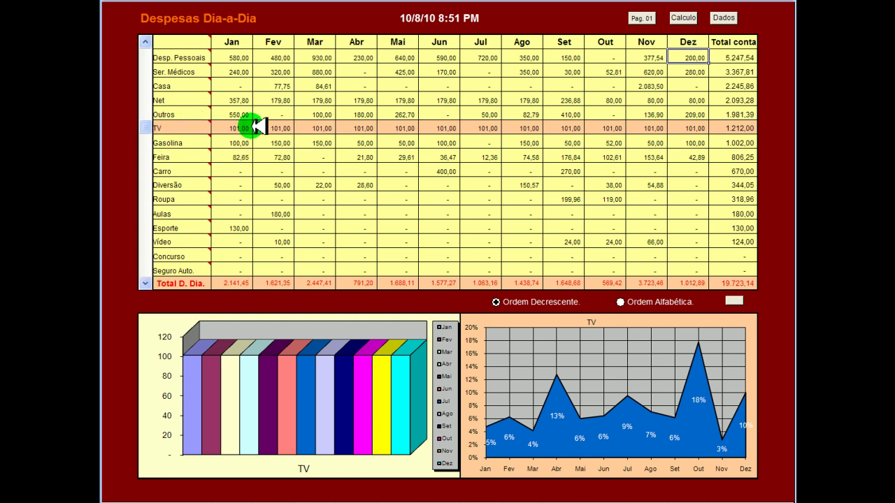
left_click(146, 280)
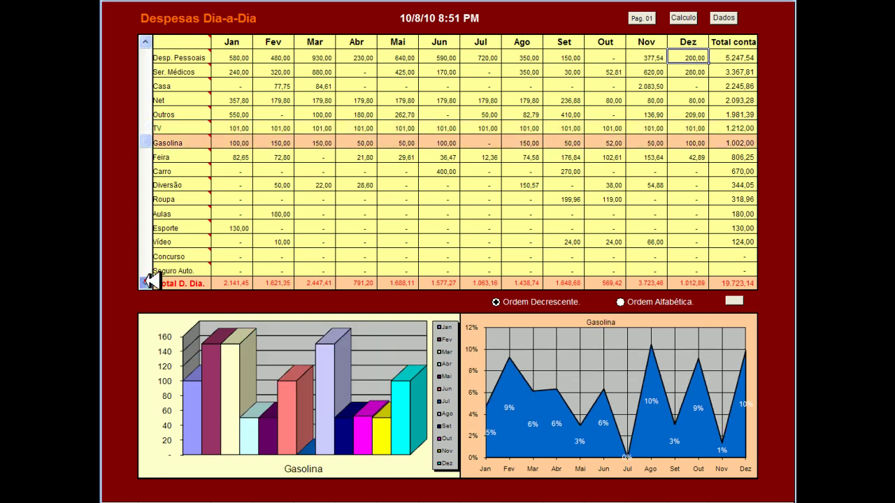
left_click(146, 281)
left_click(147, 281)
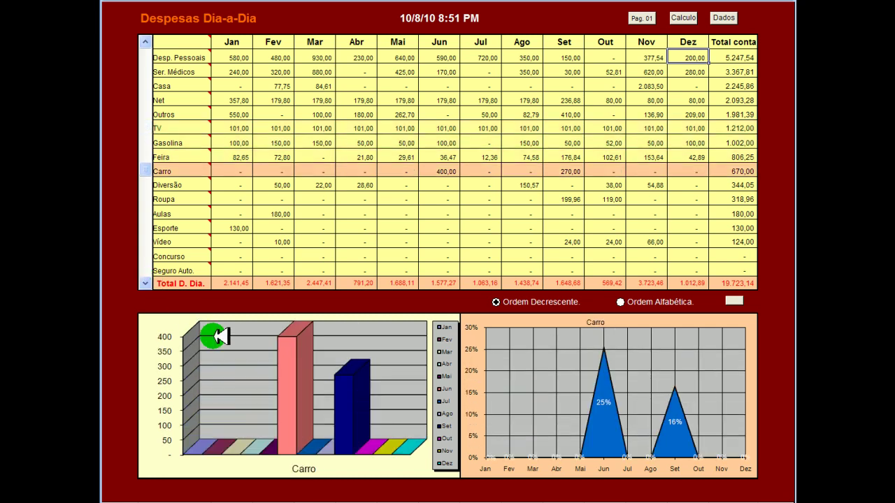
Move the highlighted account back up to Ser. Médicos, viewing the charts of the accounts in between
left_click(147, 40)
left_click(147, 40)
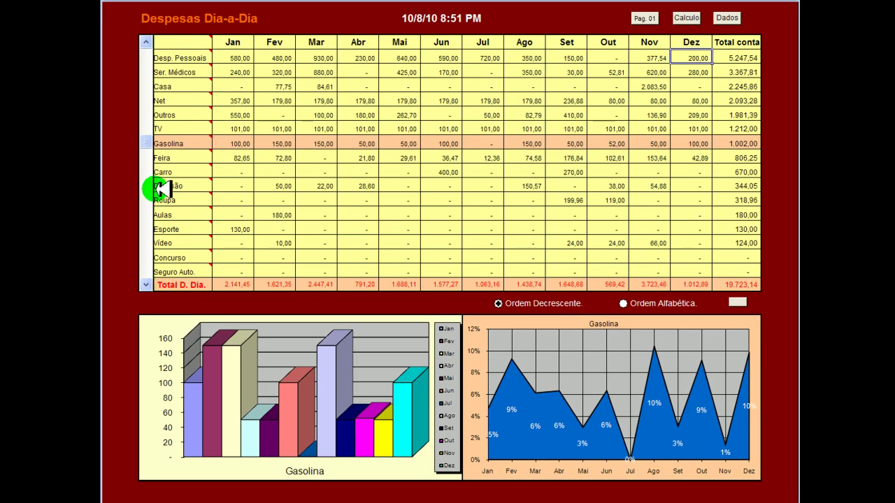
left_click(146, 41)
left_click(146, 41)
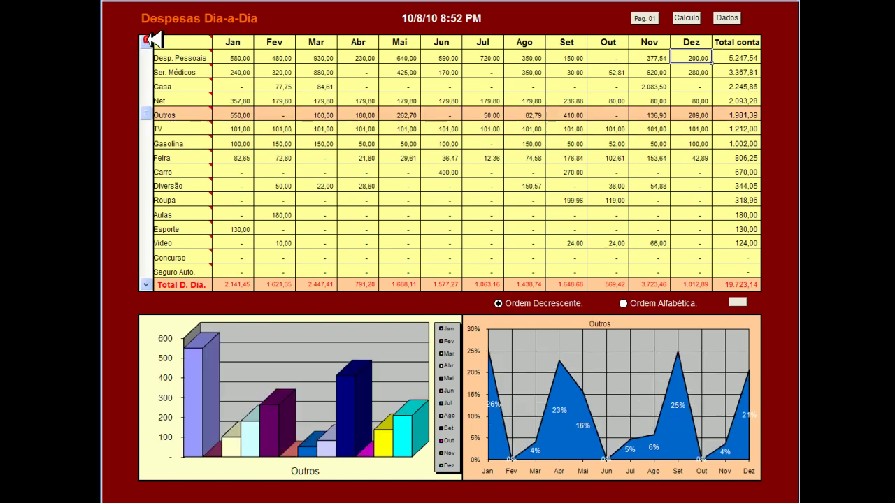
left_click(147, 41)
left_click(148, 40)
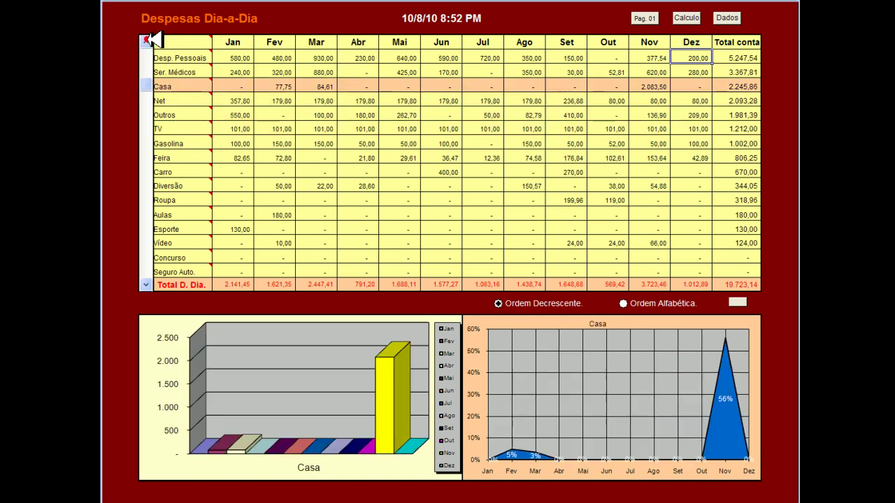
left_click(147, 40)
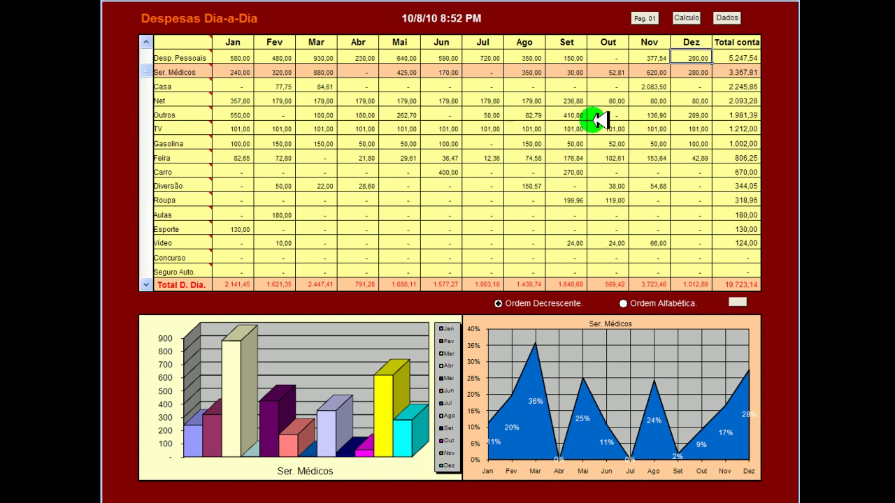
Return to the Banco Virtual page and move its account chart down to Telerj and back up to Empregada
left_click(642, 18)
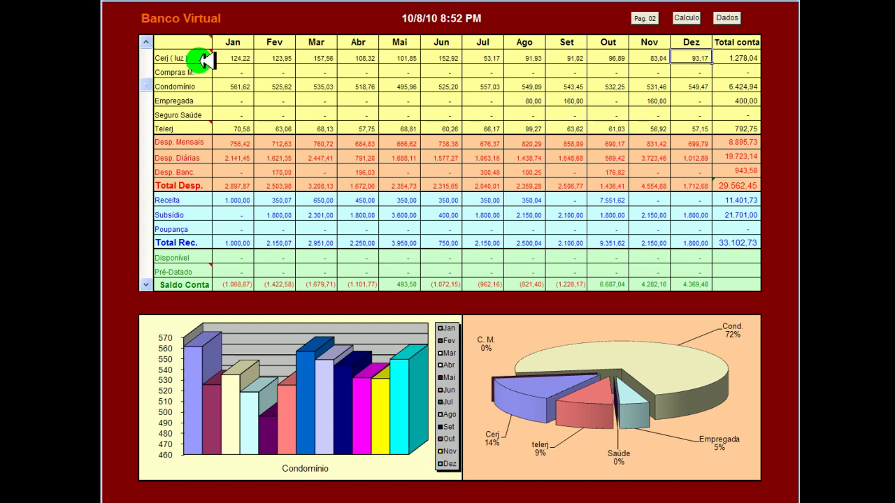
mouse_move(206, 62)
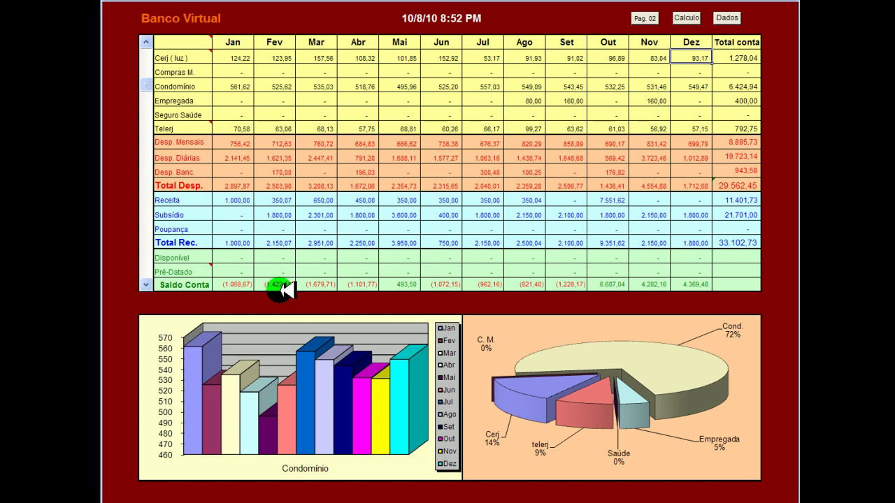
left_click(147, 284)
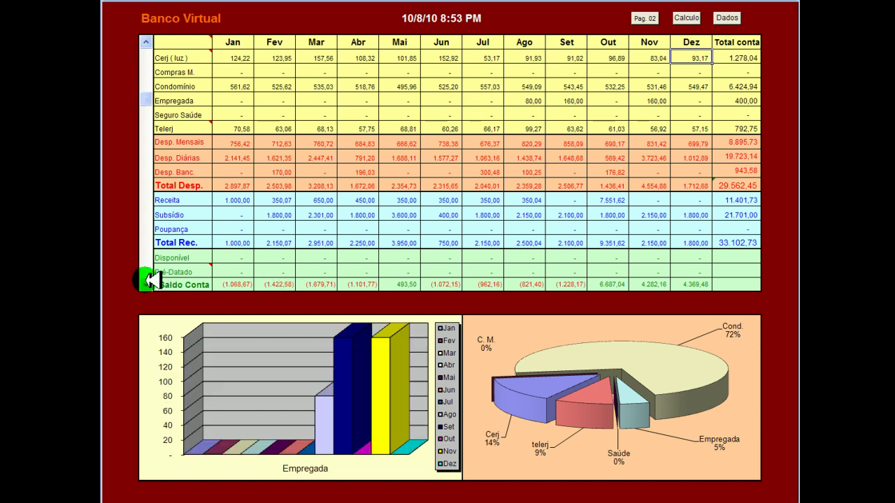
left_click(147, 283)
left_click(147, 283)
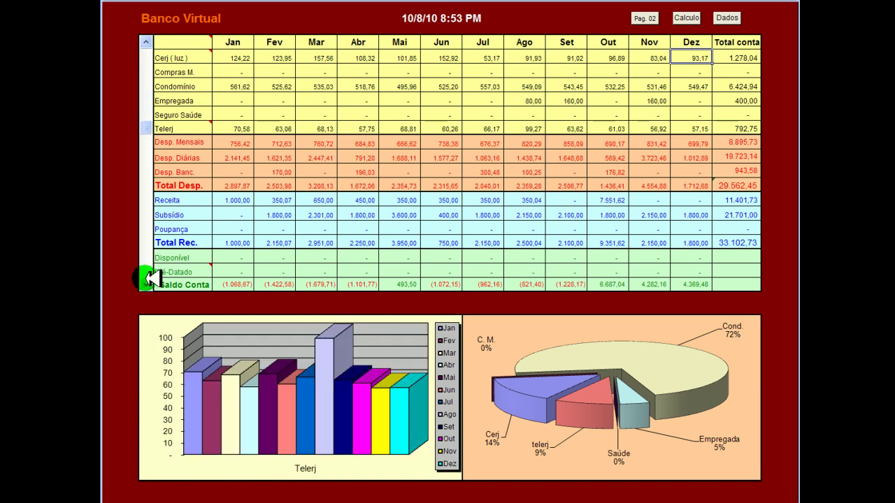
left_click(147, 42)
left_click(147, 42)
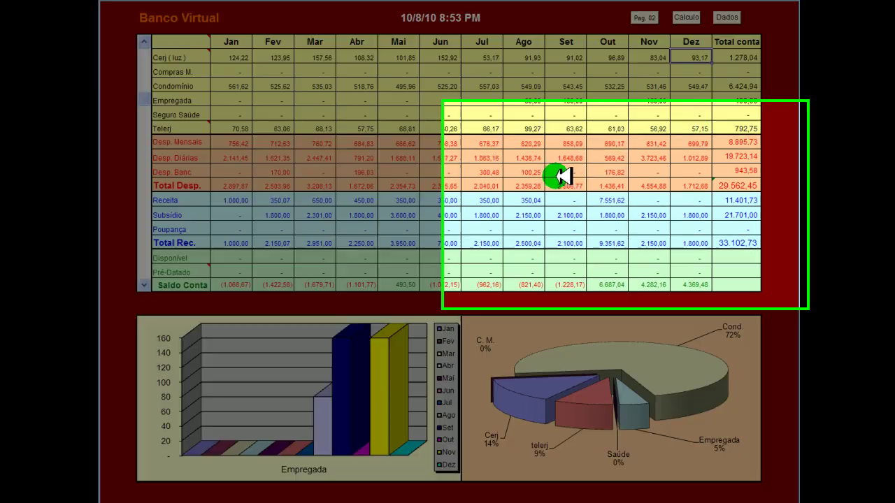
Try to enter "ç" in the September cell of Desp. Banc., and reselect the December cell of Cerj ( luz )
left_click(559, 175)
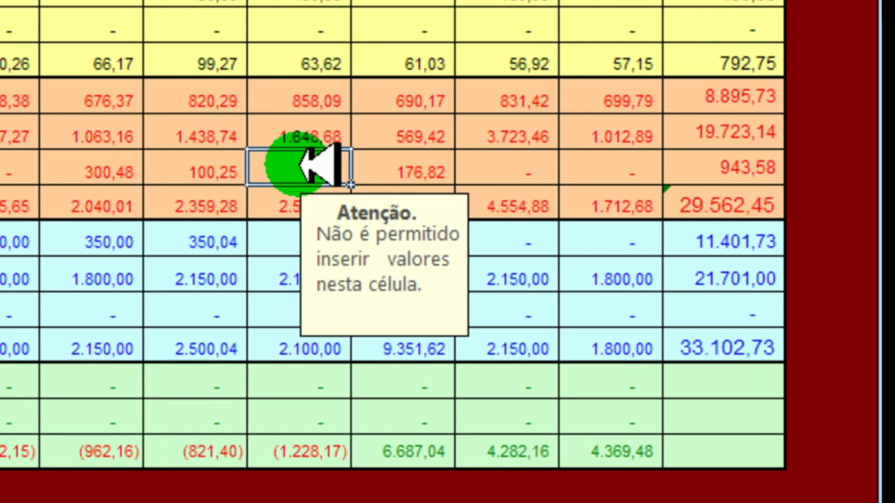
type("ç")
key("Return")
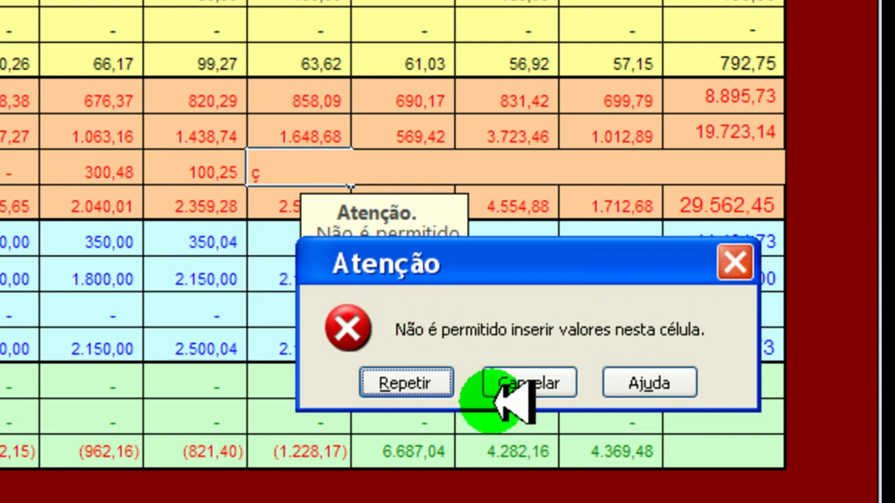
left_click(521, 385)
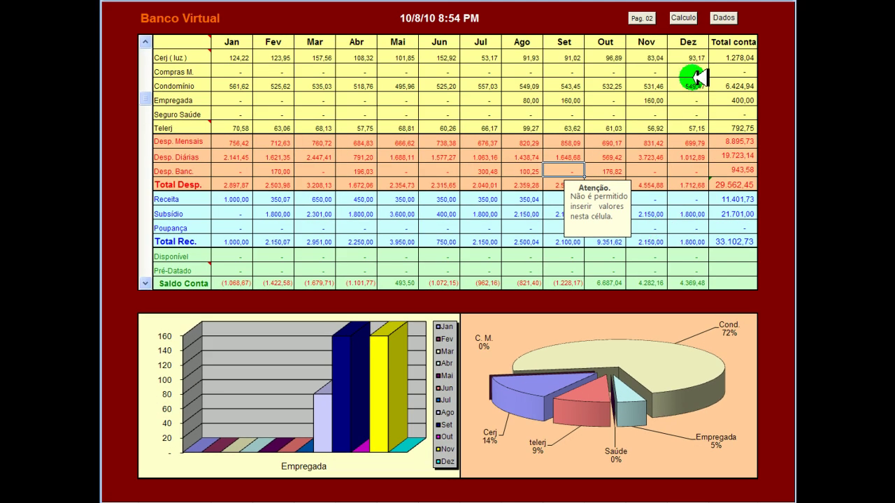
left_click(696, 59)
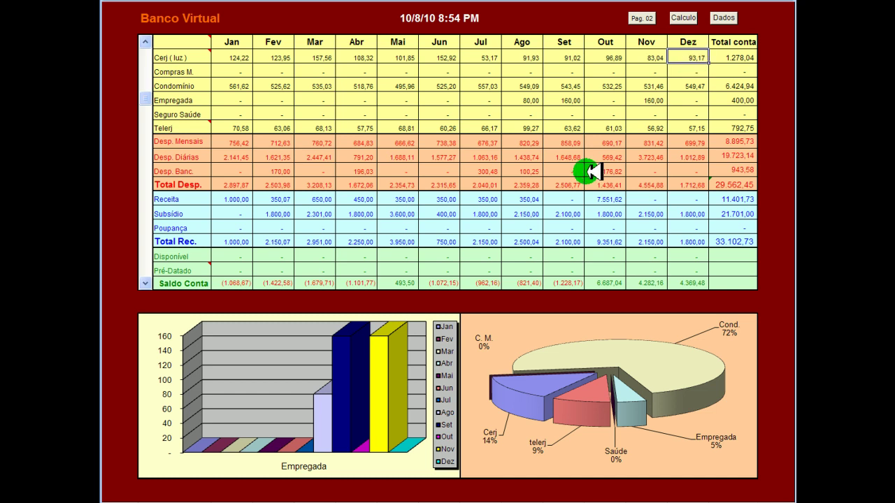
Open the Banco de Dados data form and start a blank new record
left_click(723, 18)
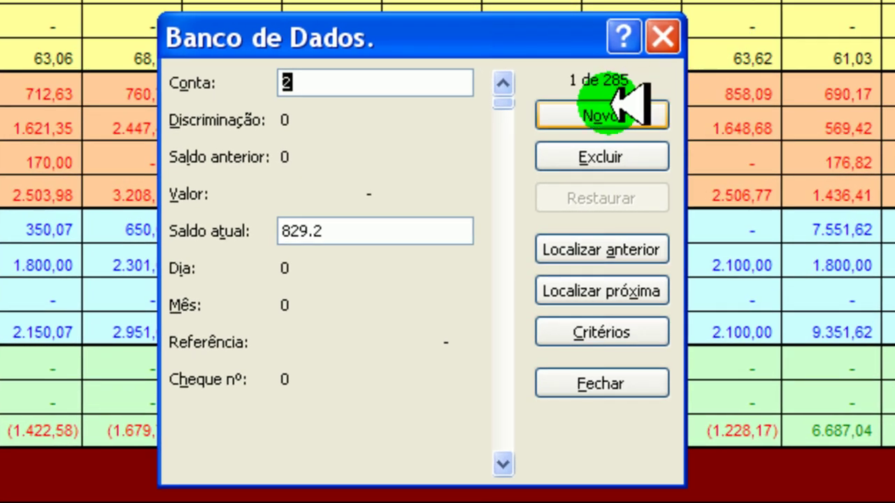
left_click(537, 143)
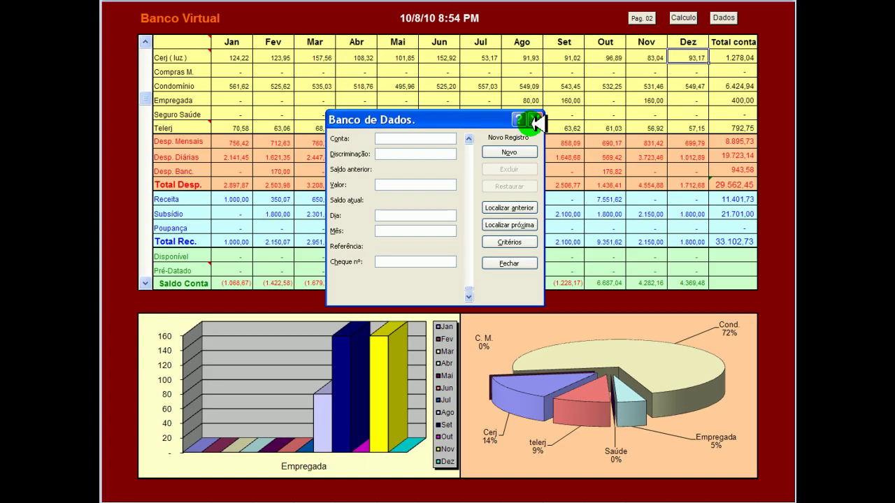
Close the Banco de Dados form, and bring up the calculator over the sheet, reposition it toward the middle and close it
left_click(535, 120)
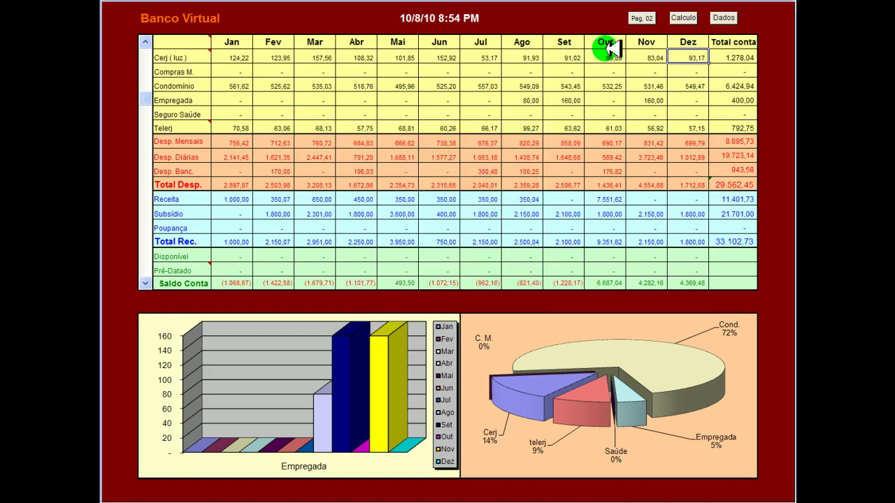
left_click(675, 18)
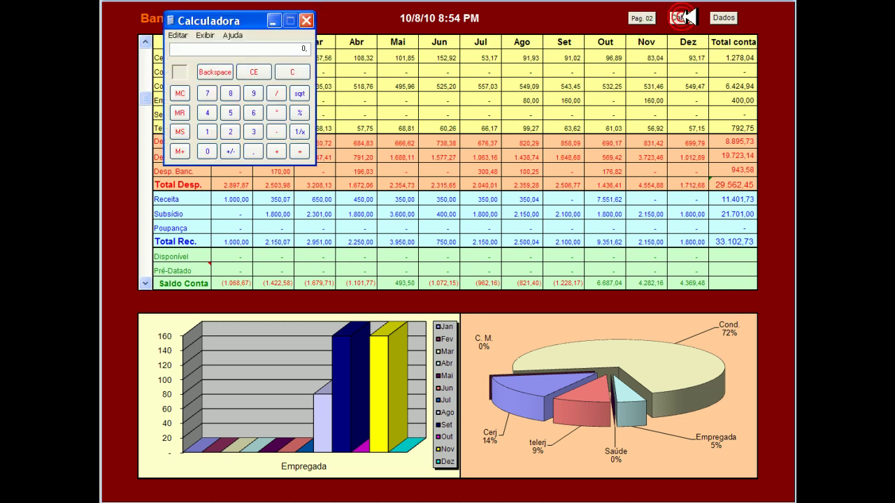
left_click_drag(242, 19, 370, 65)
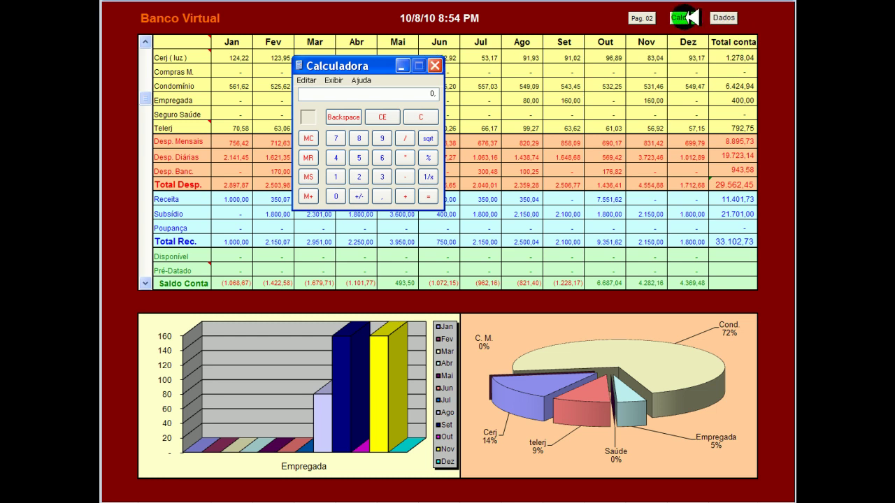
left_click(435, 65)
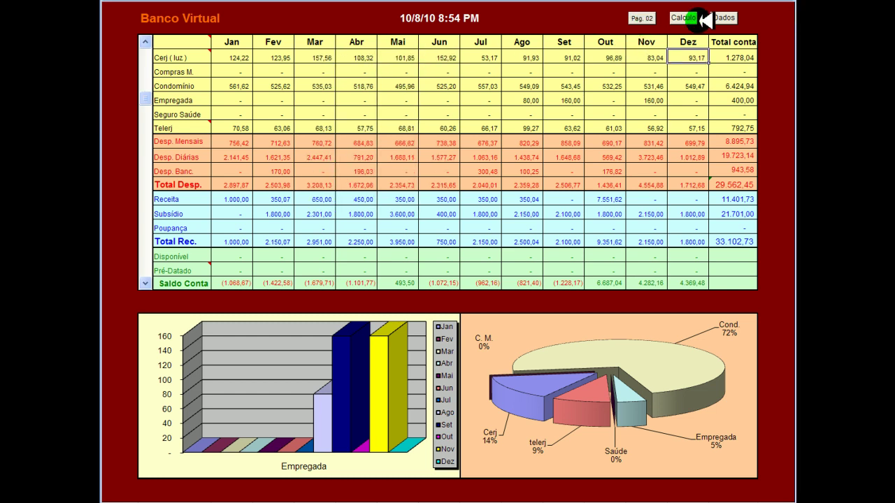
Open the transaction records from the Despesas Dia-a-Dia page, and view the sort and filter options of the Valor column
left_click(641, 16)
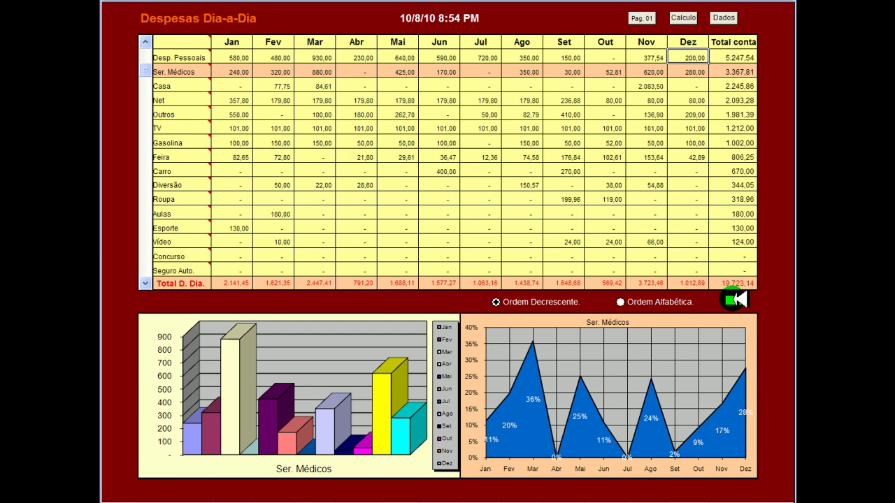
left_click(732, 299)
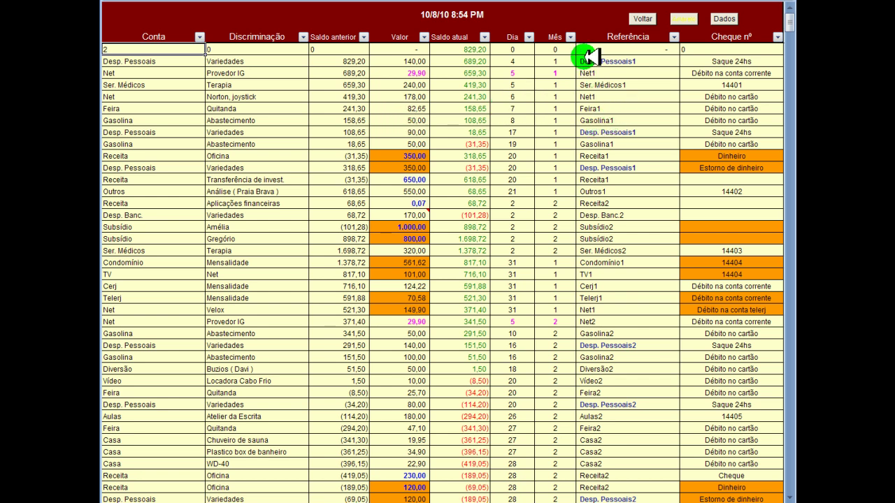
left_click(423, 37)
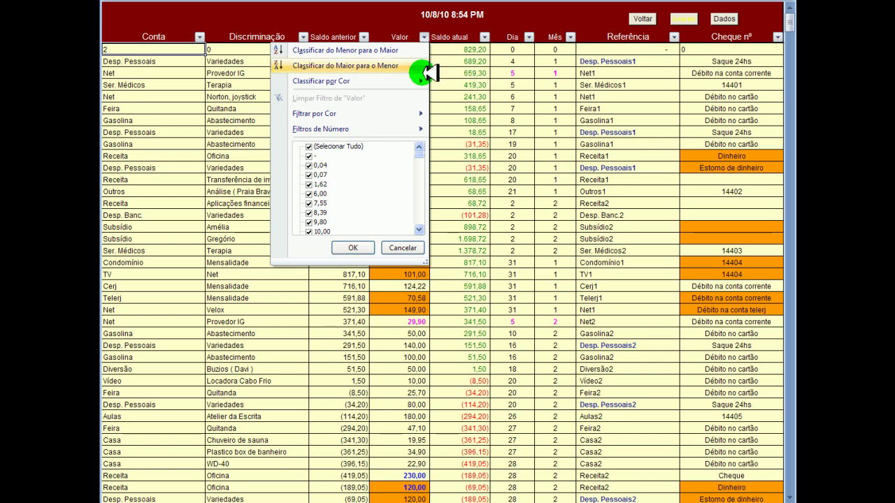
left_click(426, 38)
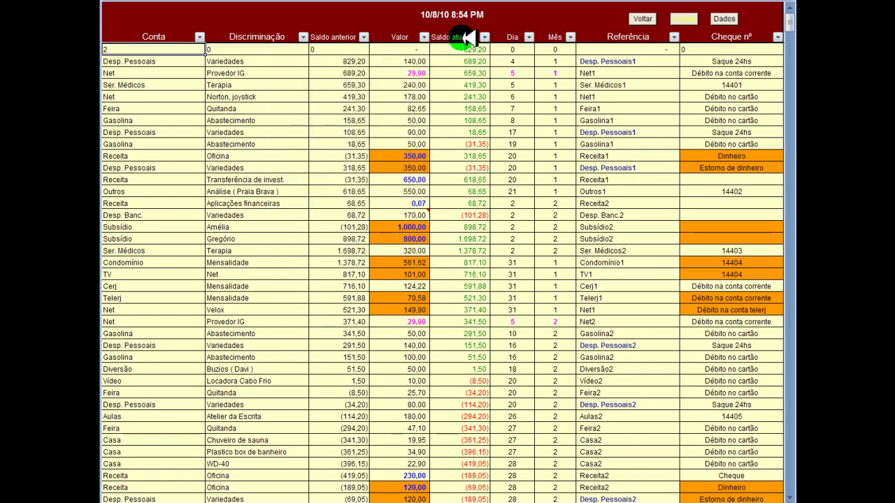
Clear and reselect all months in the Mês column's filter, and cancel the filter without applying it
left_click(570, 37)
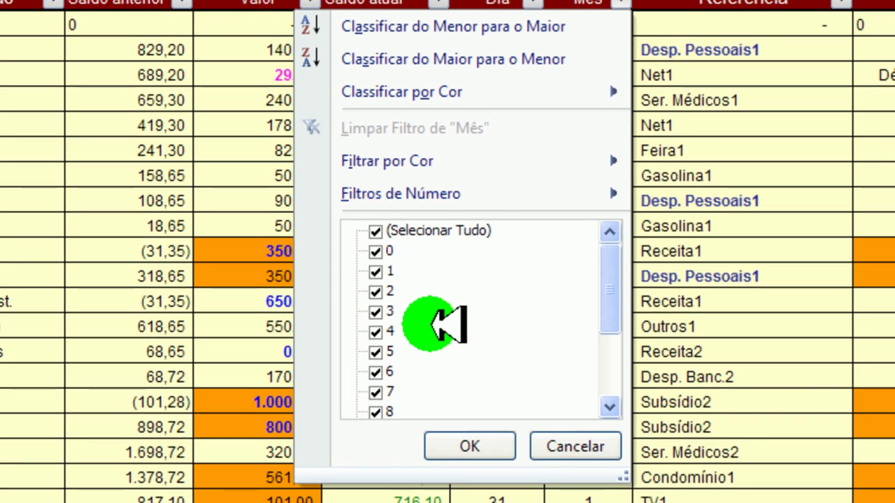
left_click(381, 231)
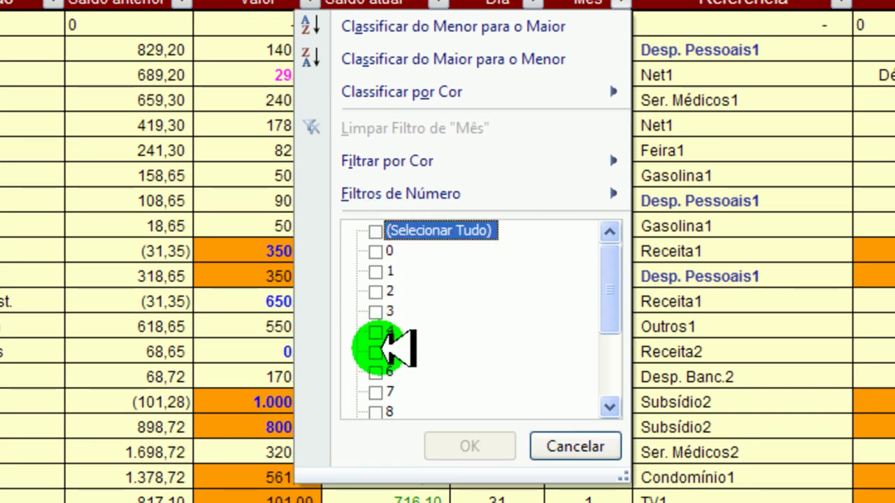
left_click(381, 232)
left_click(559, 443)
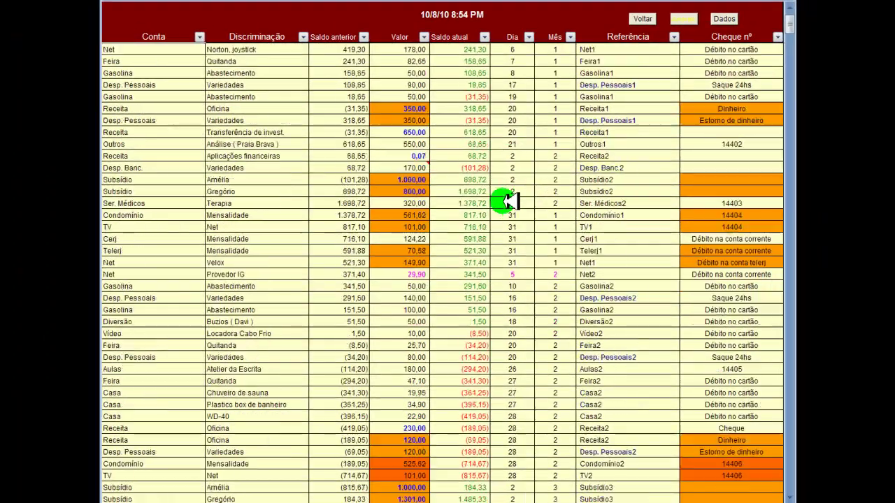
Look through the transaction records down to the mid-year months and back, and return to the Despesas Dia-a-Dia page
scroll(507, 201, "down", 20)
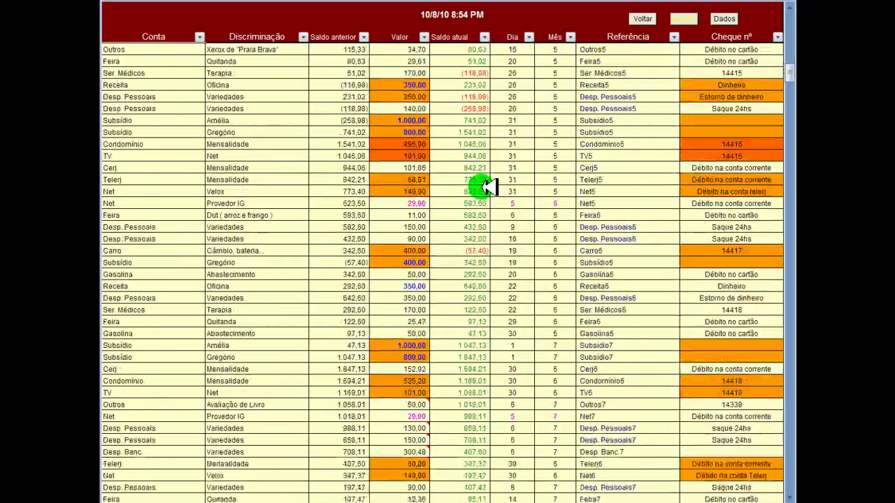
scroll(487, 188, "up", 20)
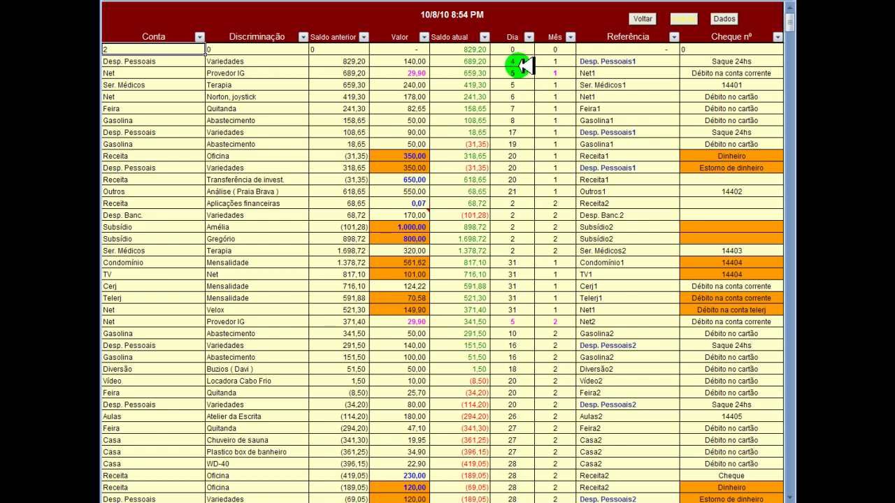
left_click(645, 17)
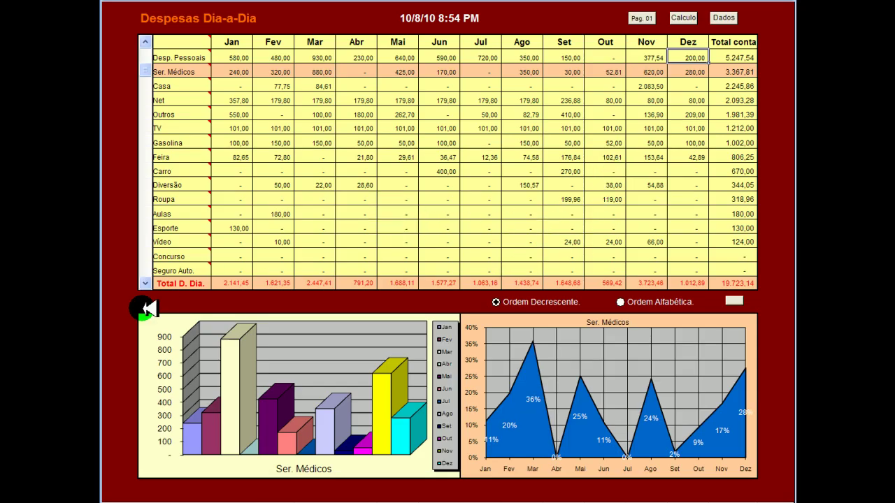
Move the highlighted account from Ser. Médicos down to Feira so the charts show that account
left_click(147, 283)
left_click(146, 283)
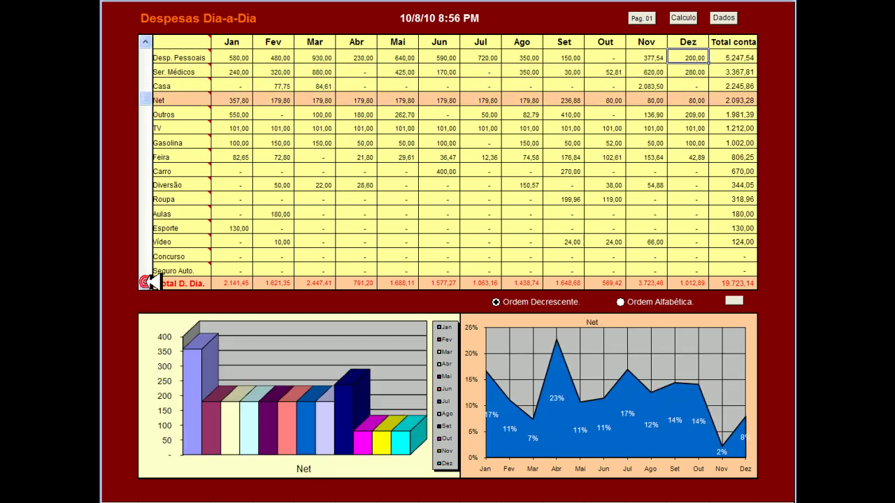
left_click(146, 283)
left_click(146, 283)
left_click(146, 282)
left_click(146, 282)
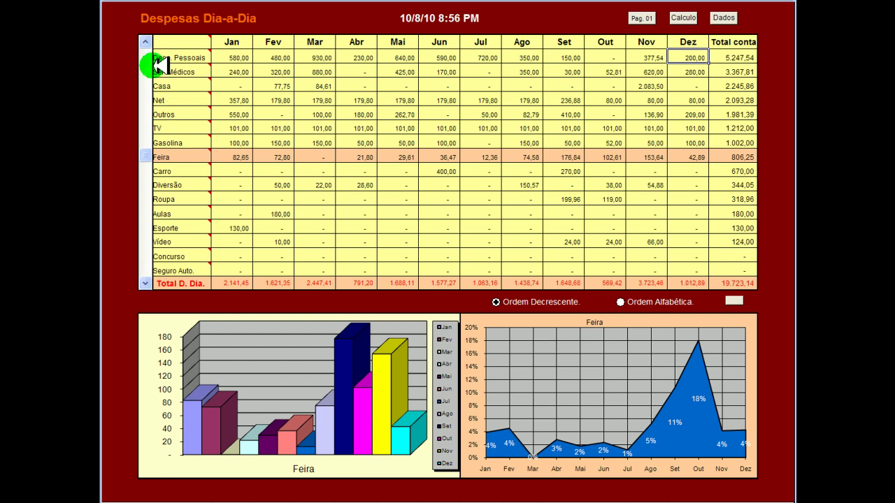
Move the highlighted account back up to Net, and return to the Banco Virtual page
left_click(145, 42)
left_click(146, 41)
left_click(147, 42)
left_click(146, 41)
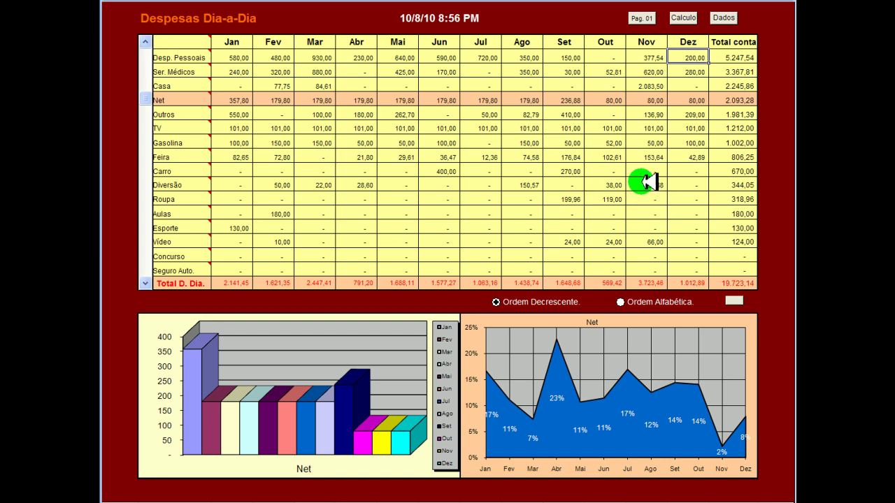
left_click(644, 18)
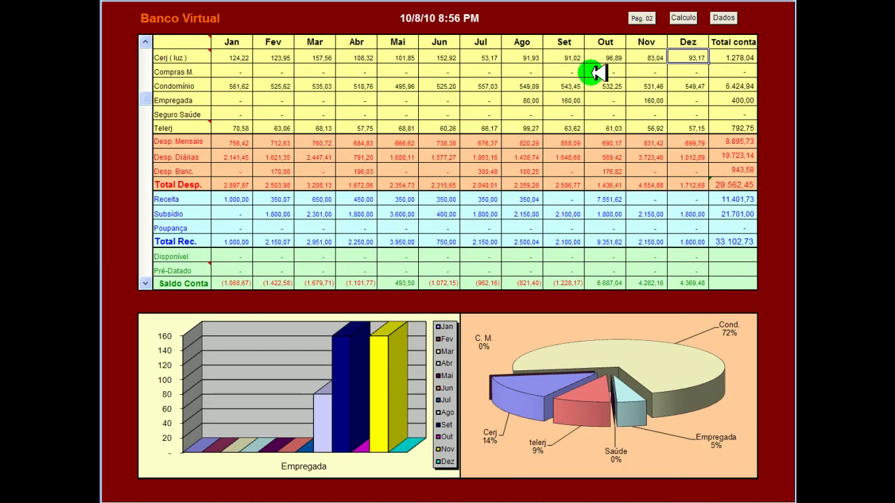